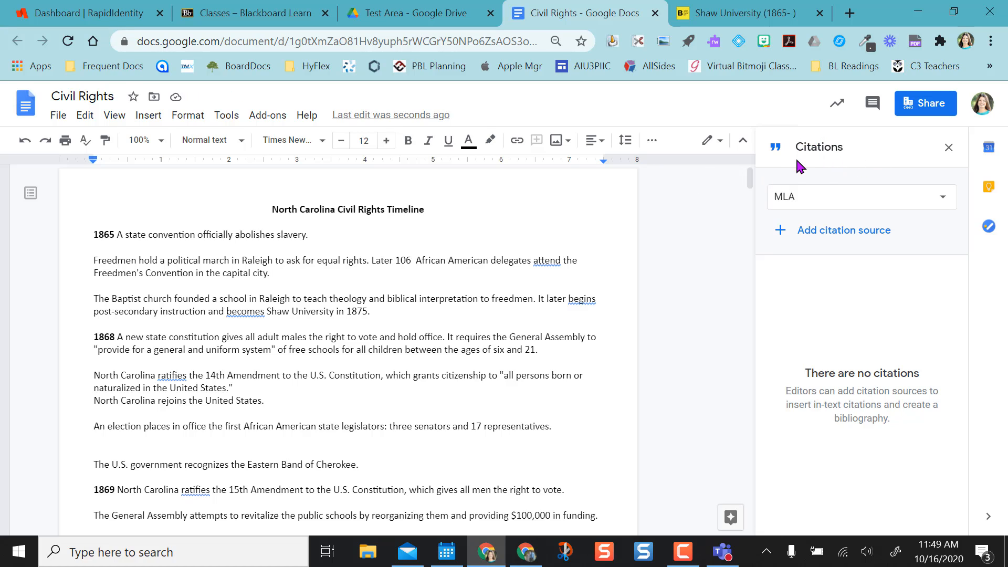
- Keep MLA as the citation style and place the cursor at the end of the Shaw University paragraph under 1865
left_click(942, 204)
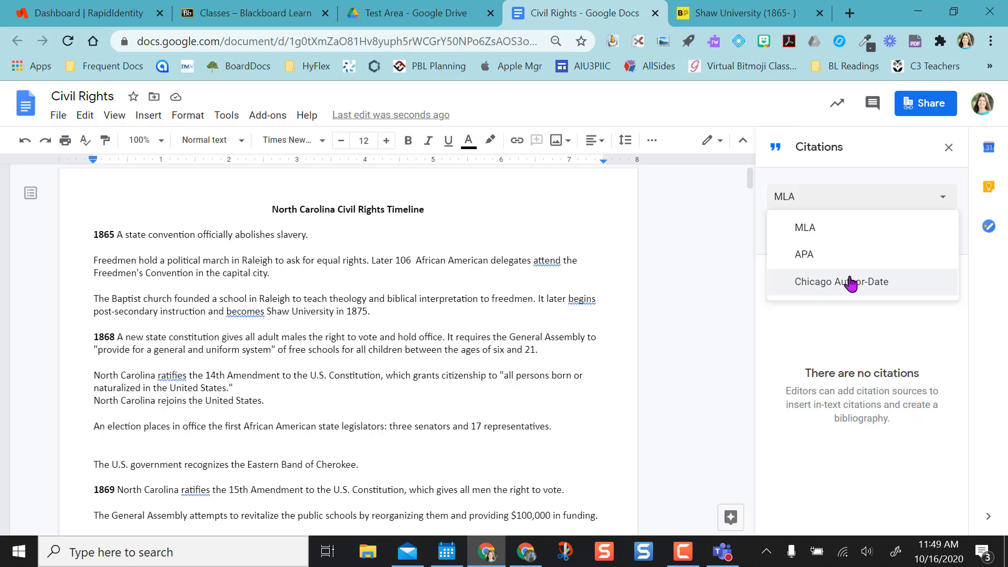
left_click(945, 200)
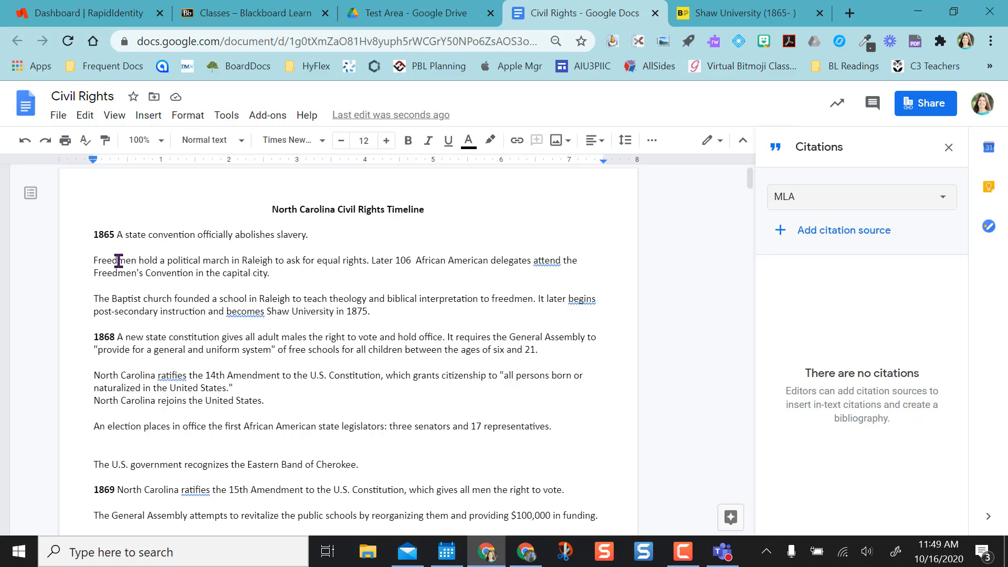
left_click_drag(99, 298, 387, 311)
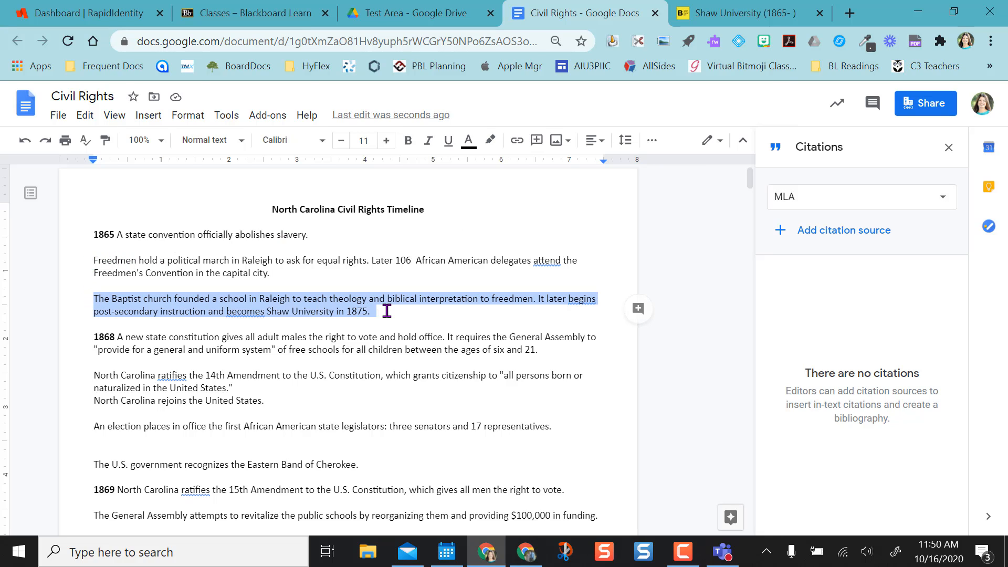
left_click(413, 313)
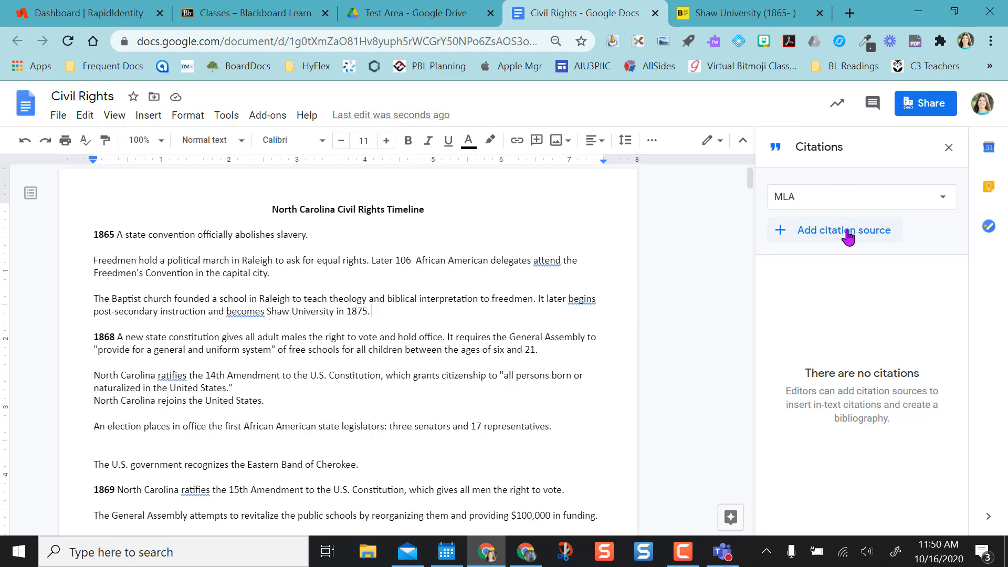
- Start a new citation source of type Website, accessed by Website
left_click(784, 242)
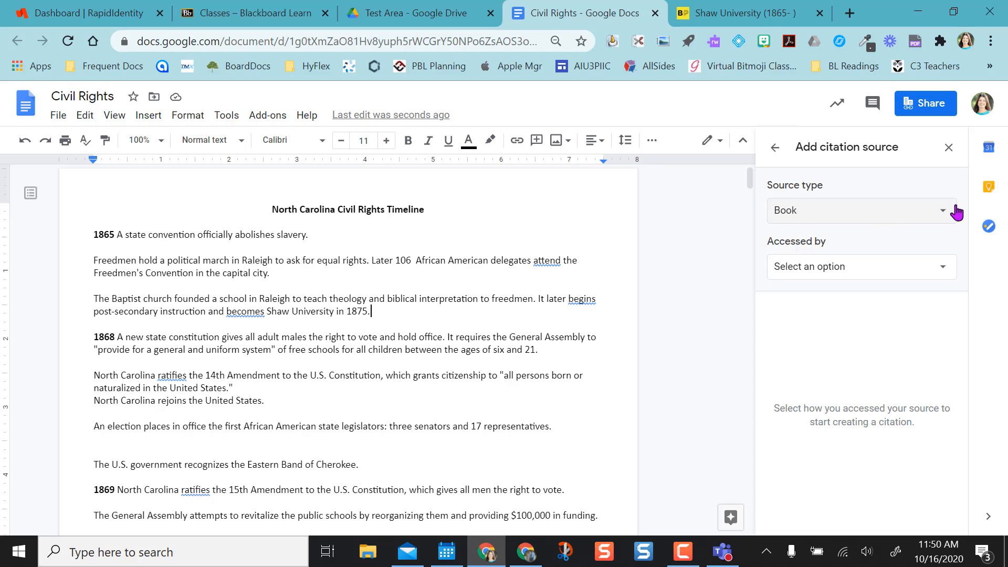
left_click(941, 217)
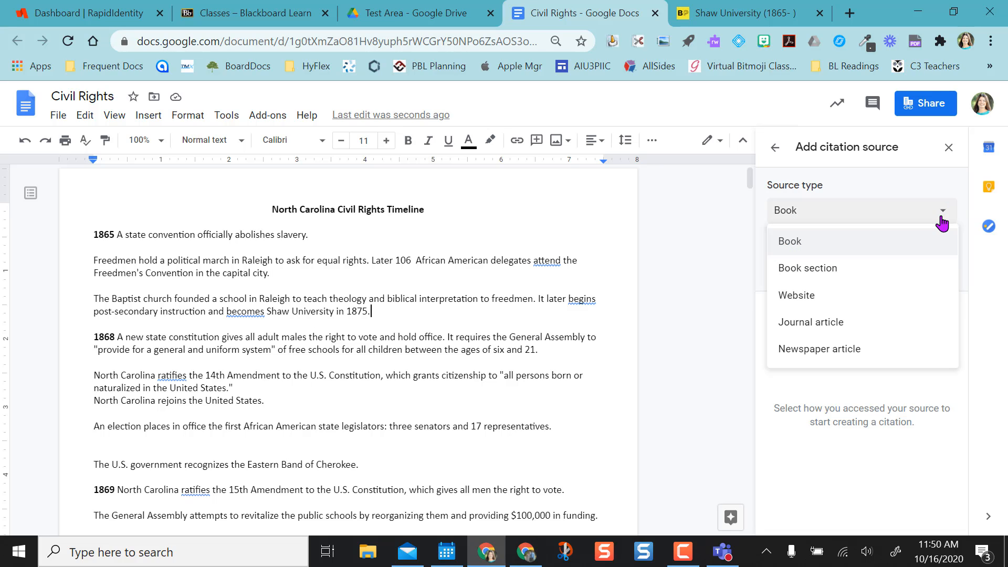
left_click(861, 302)
- Look over the Shaw University article on the BlackPast site, including its heading and contributor line, and return to the document
left_click(715, 14)
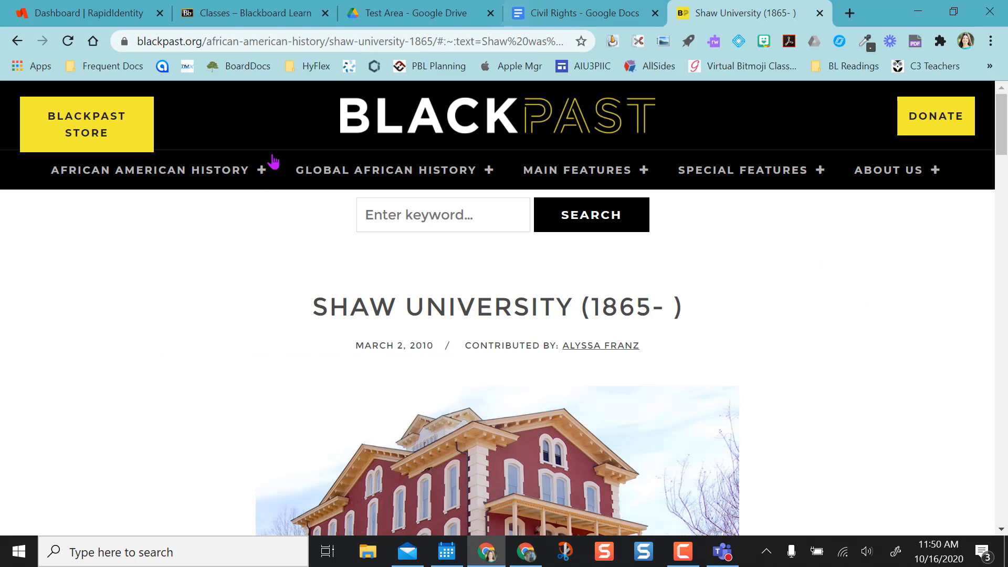
scroll(809, 405, "down", 5)
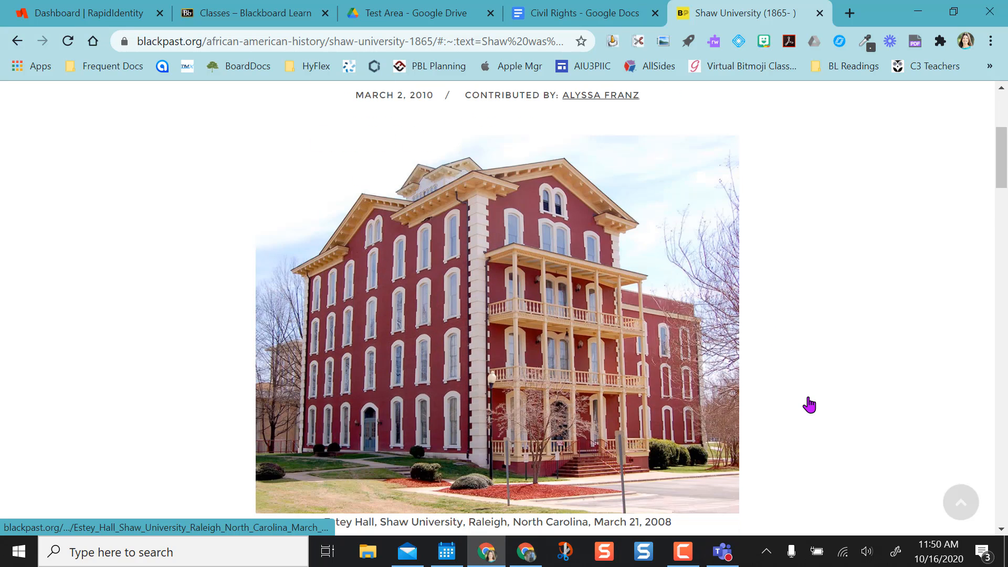
scroll(809, 405, "up", 3)
scroll(809, 405, "up", 3)
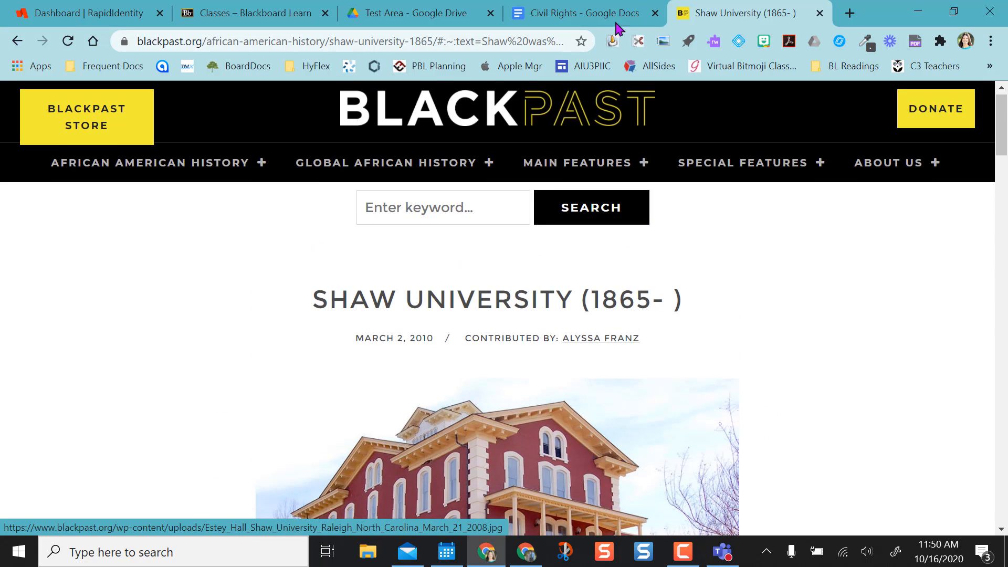
left_click(546, 14)
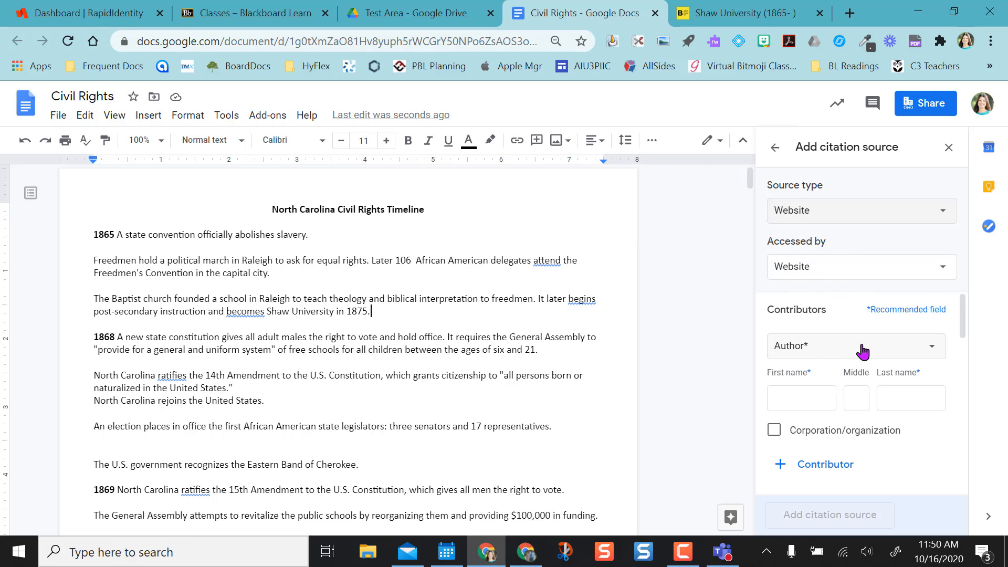
left_click(914, 350)
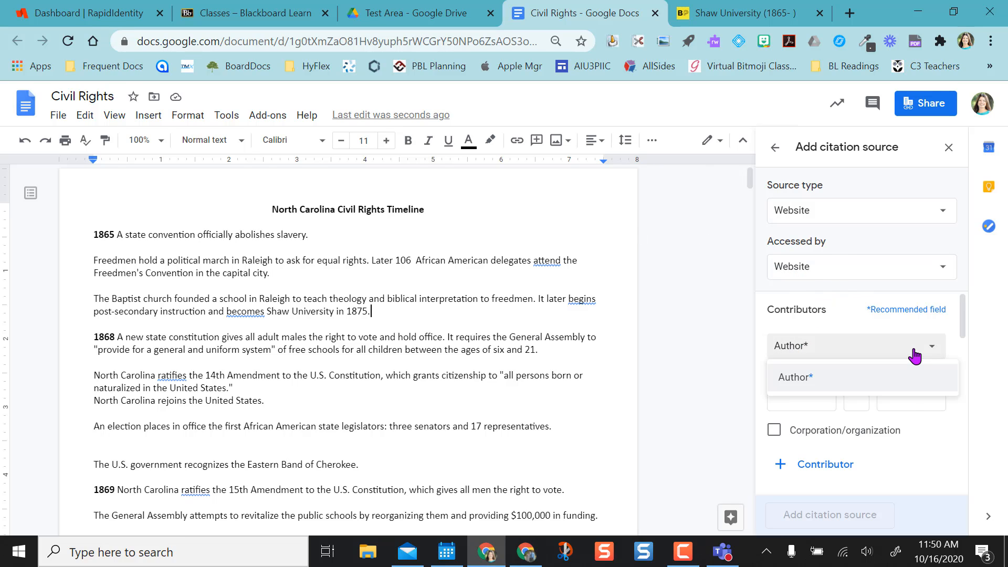
left_click(915, 356)
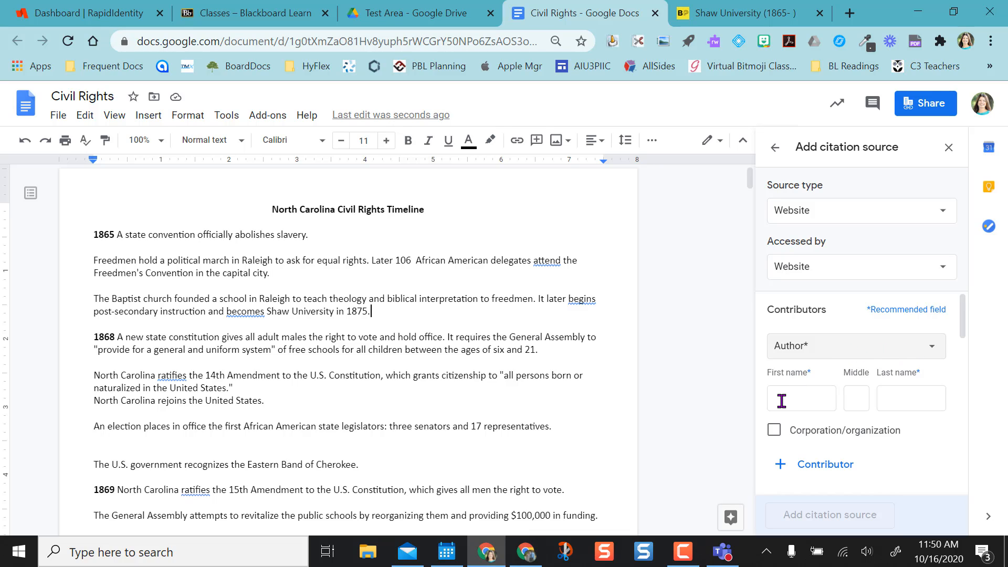
left_click(776, 432)
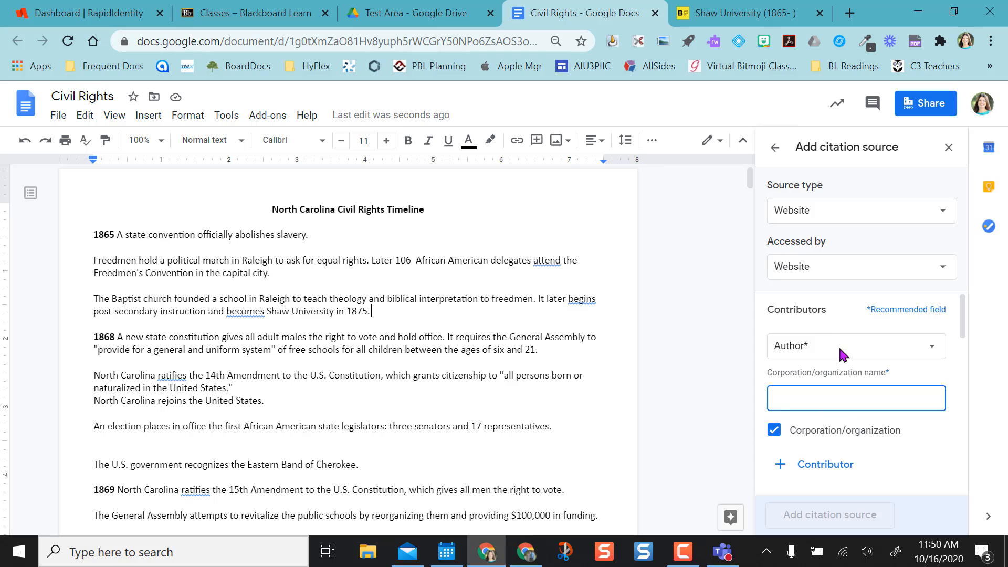
left_click(775, 431)
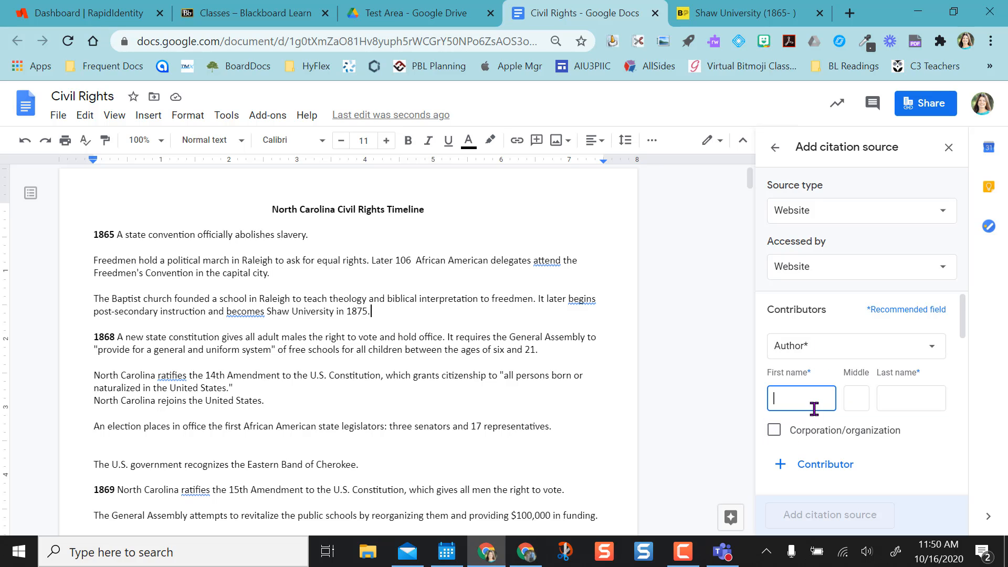
- Check the contributor on the BlackPast article and enter the author's first and last name in the citation source
left_click(743, 14)
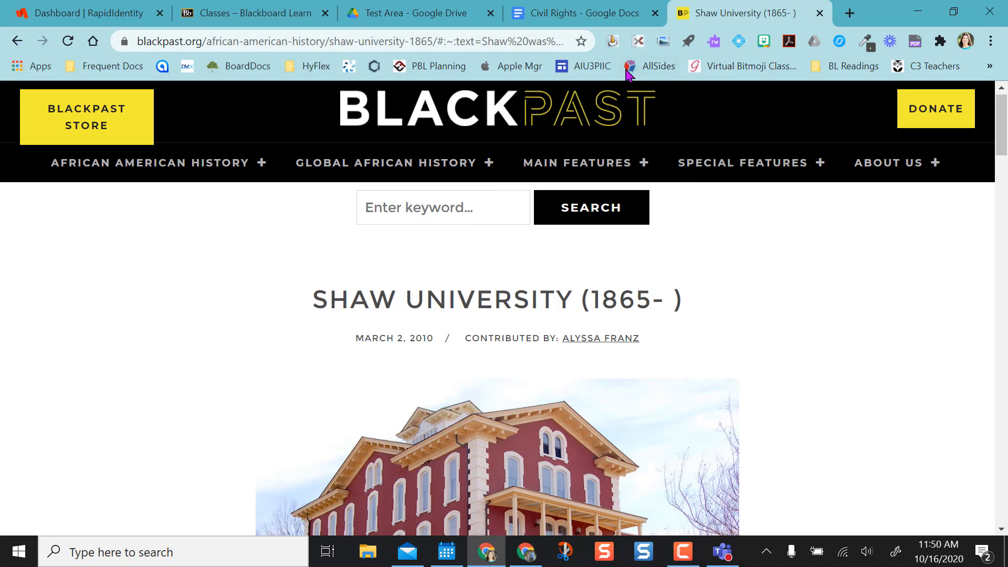
left_click(572, 13)
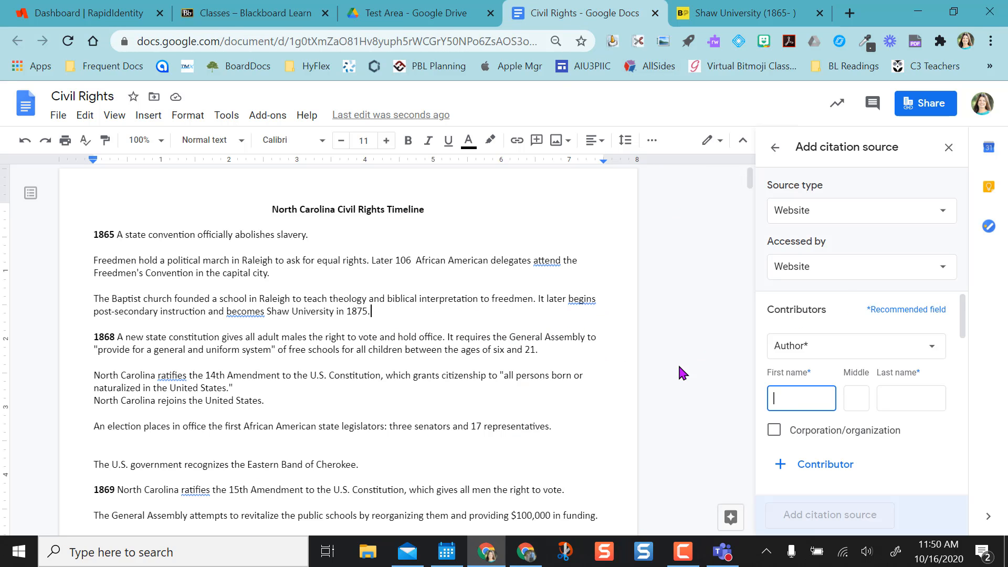
type("Alyssa")
key("Tab")
type("Franz")
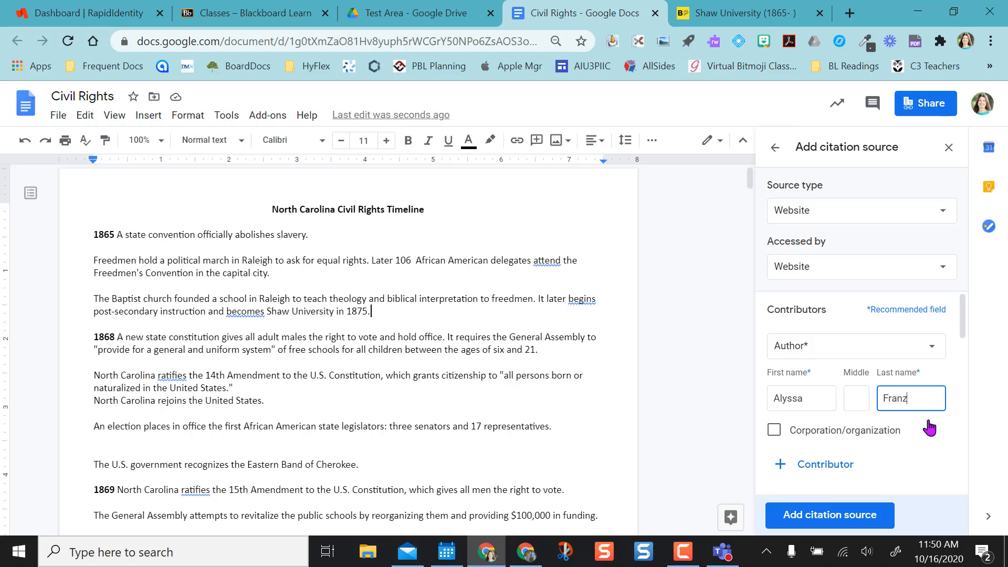
- Copy the heading "SHAW UNIVERSITY (1865- )" from the BlackPast article into the citation's title
left_click_drag(965, 336, 965, 382)
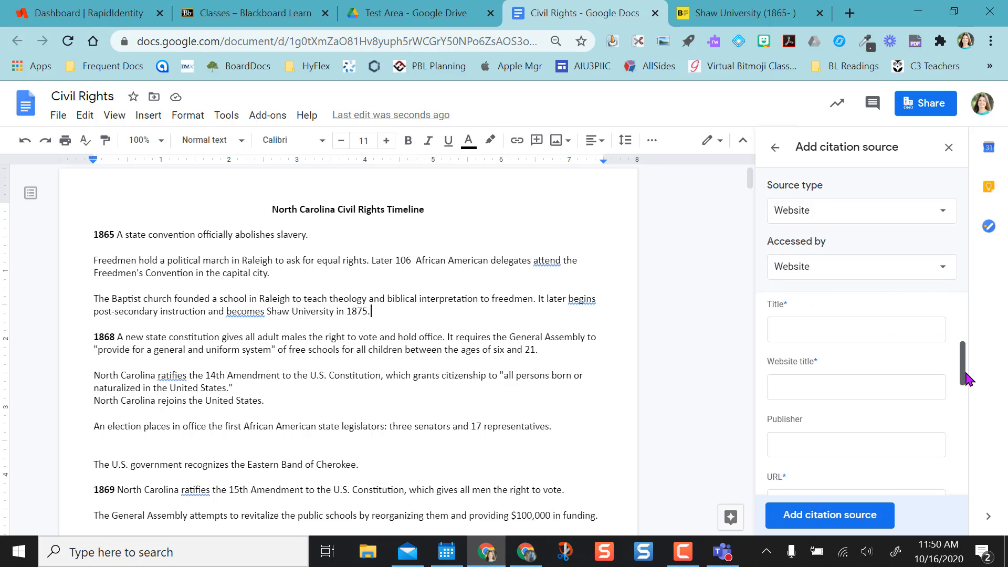
left_click(743, 11)
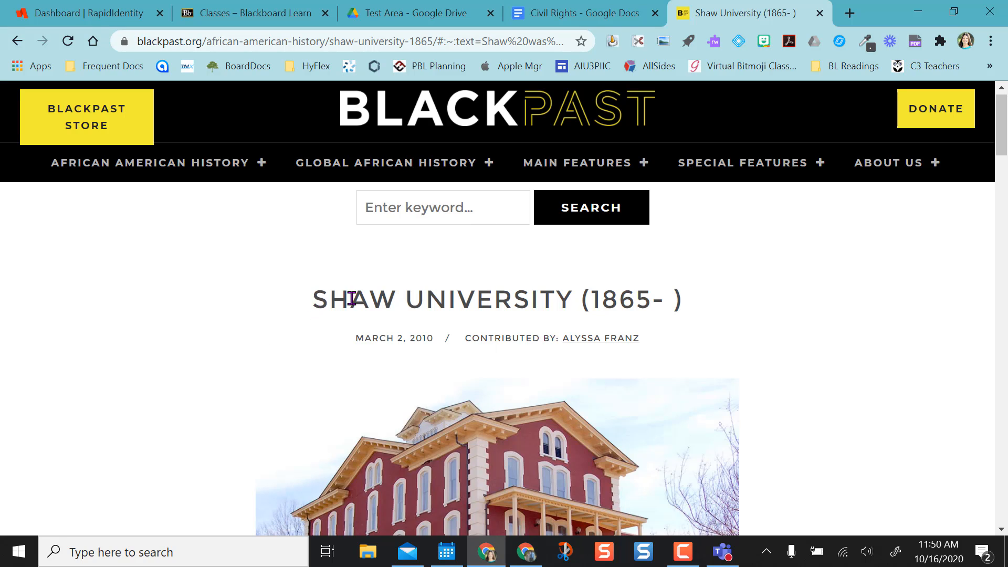
left_click_drag(313, 299, 705, 303)
key("ctrl+c")
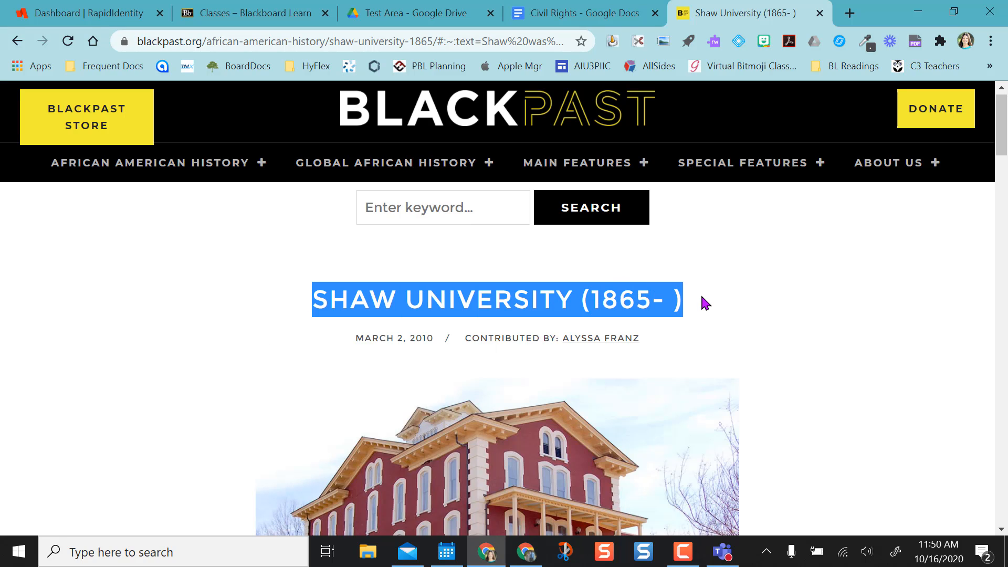
left_click(588, 13)
left_click(783, 330)
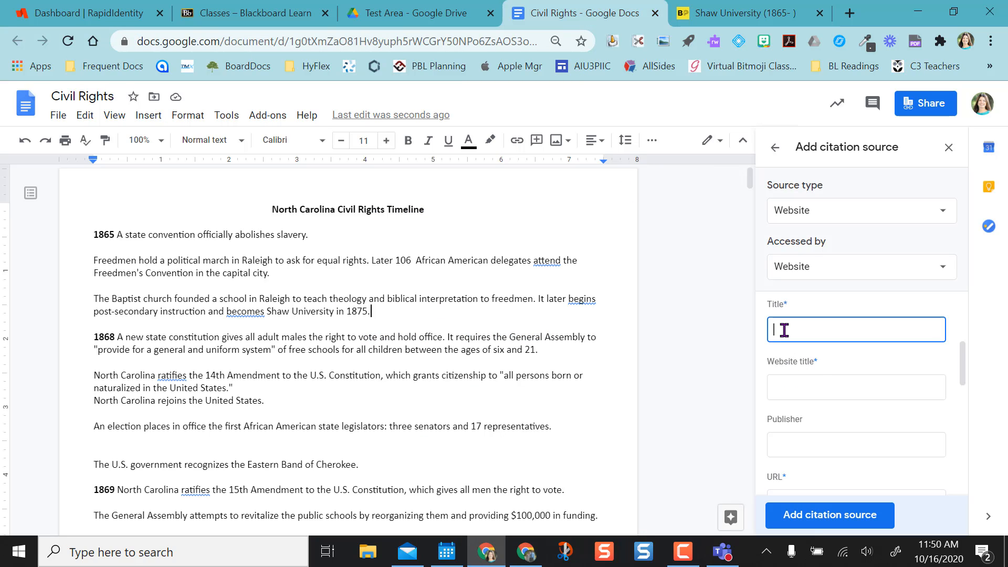
key("ctrl+v")
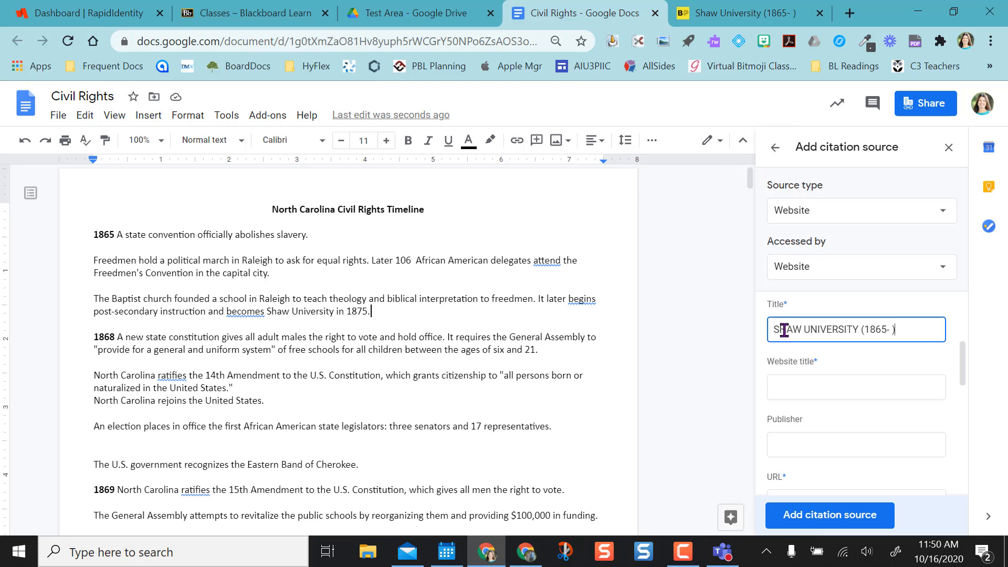
- Check the site's name on the article page and set the citation's website title to "Blackpast"
left_click(779, 390)
left_click(754, 12)
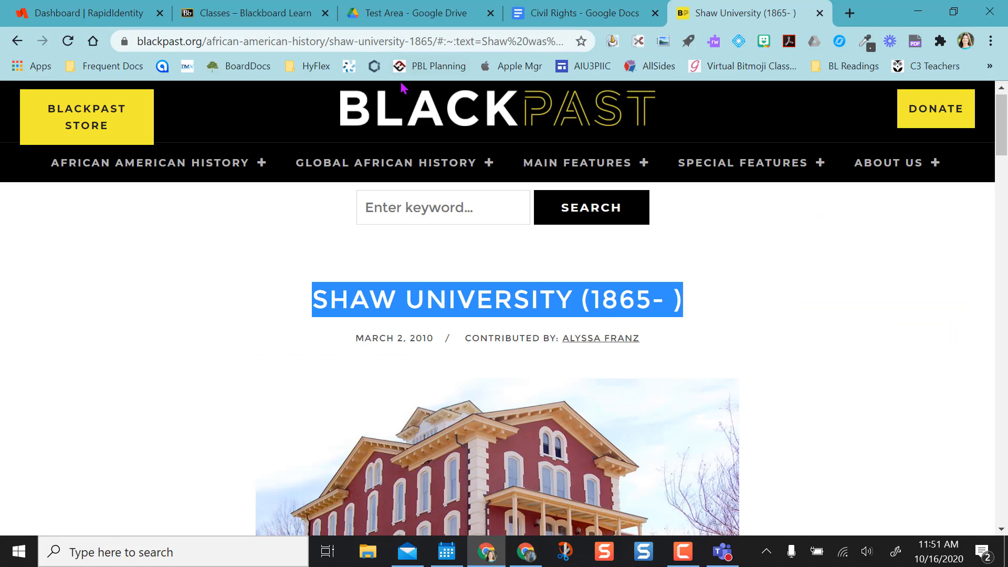
left_click(583, 13)
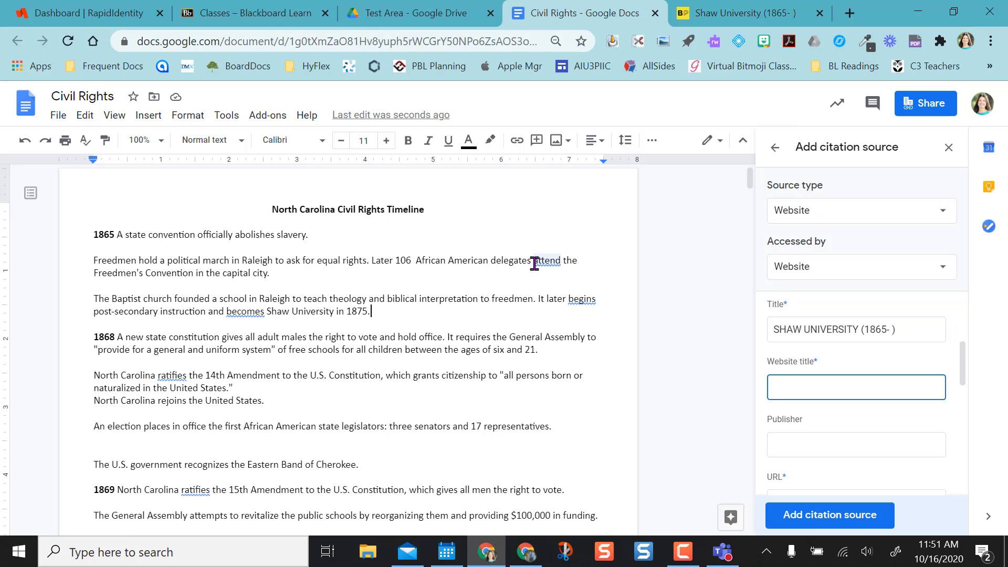
type("Blackpast")
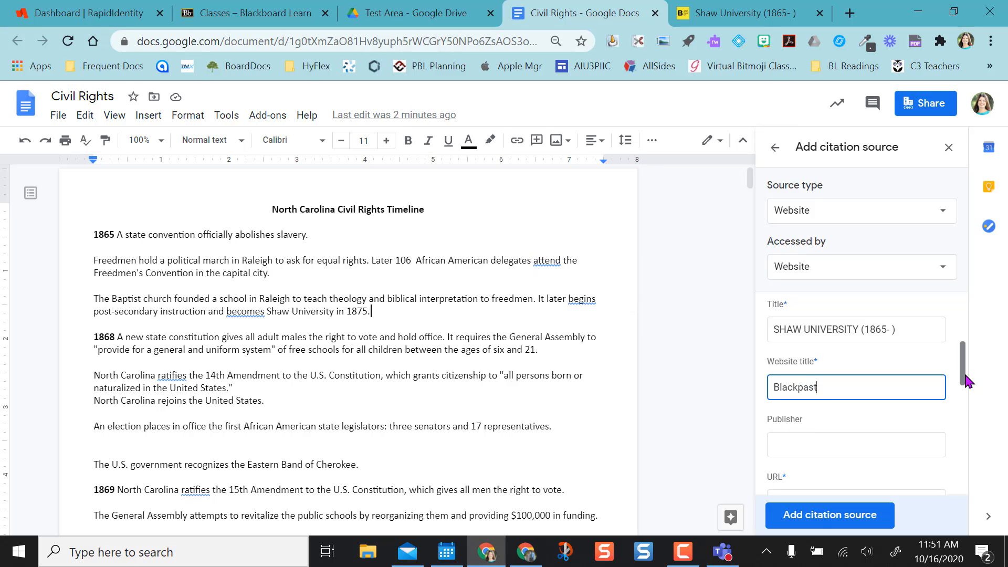
- Check the article page's footer for the publisher and set the citation's publisher to "Blackpast.org"
left_click_drag(962, 371, 963, 405)
left_click(828, 331)
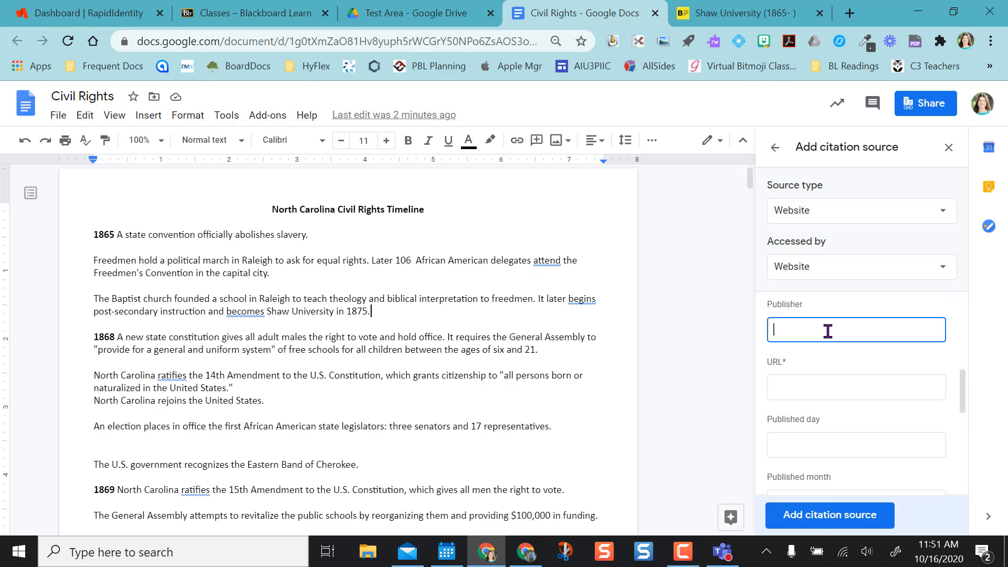
left_click(736, 11)
scroll(430, 470, "down", 15)
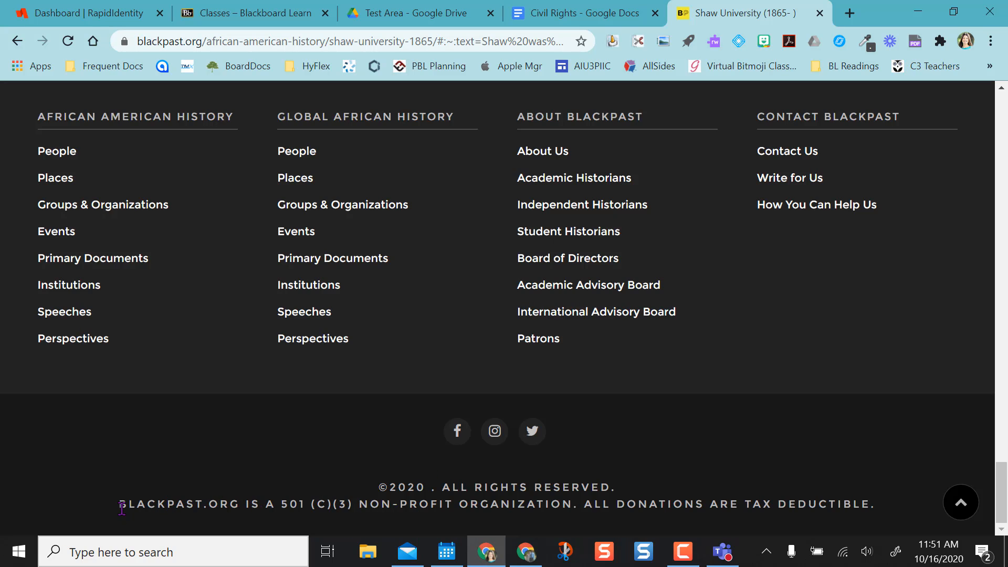
left_click(567, 10)
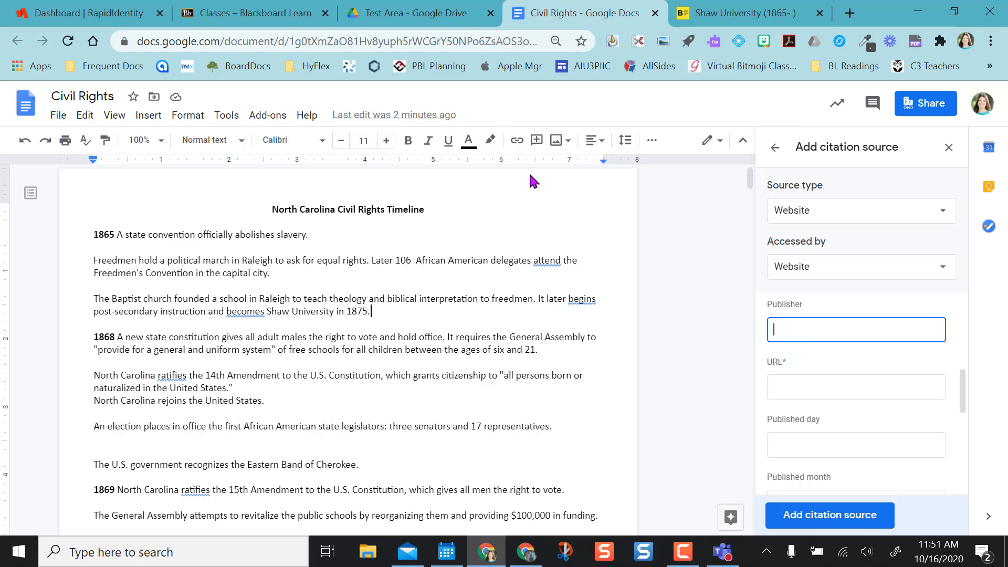
type("Blackpast.org")
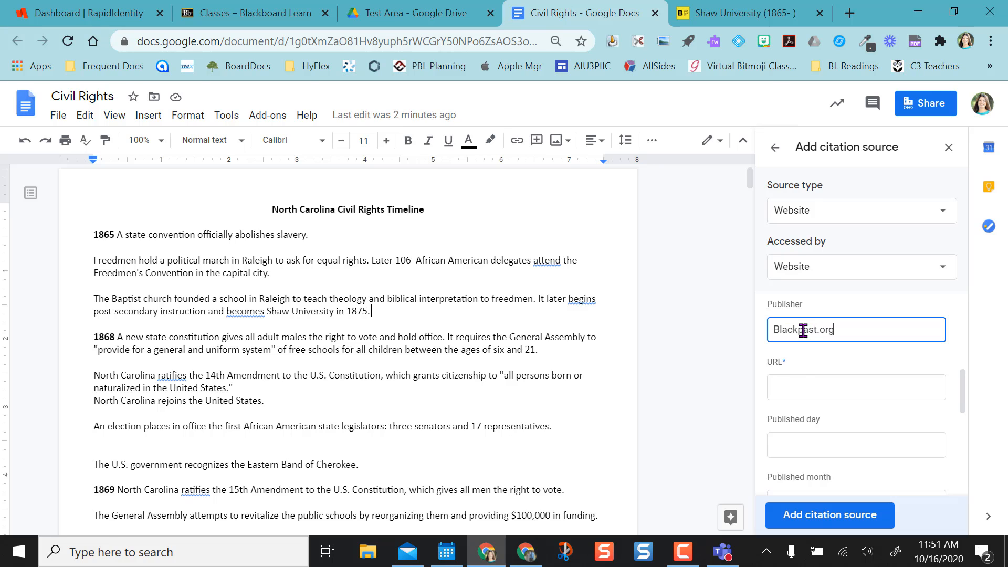
- Copy the BlackPast article's web address into the citation's URL
left_click(798, 399)
left_click(772, 12)
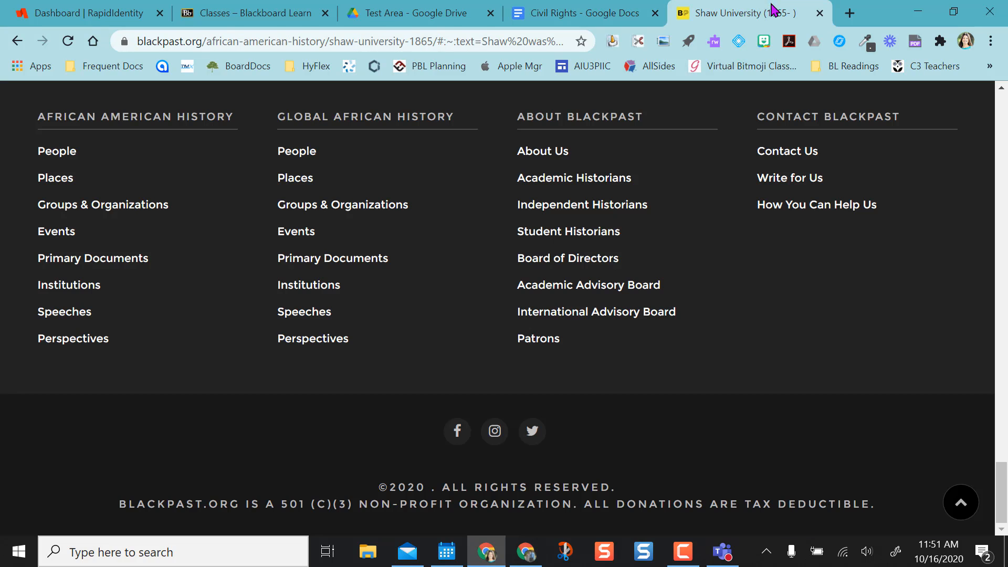
left_click(306, 41)
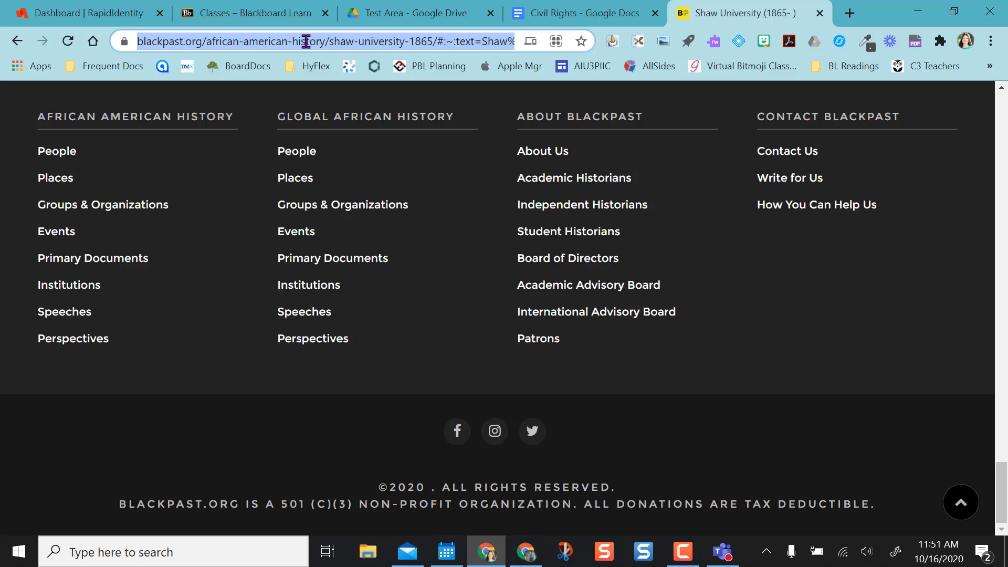
left_click(560, 10)
key("ctrl+v")
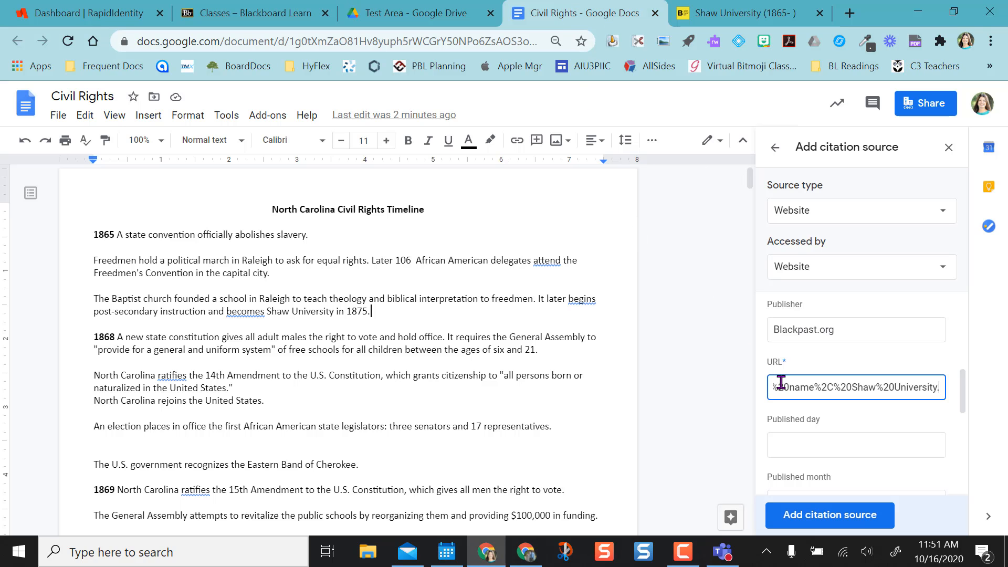
- Check the article's publication date on the BlackPast page and set the citation's published date to 2 March 2010
left_click_drag(963, 401, 964, 415)
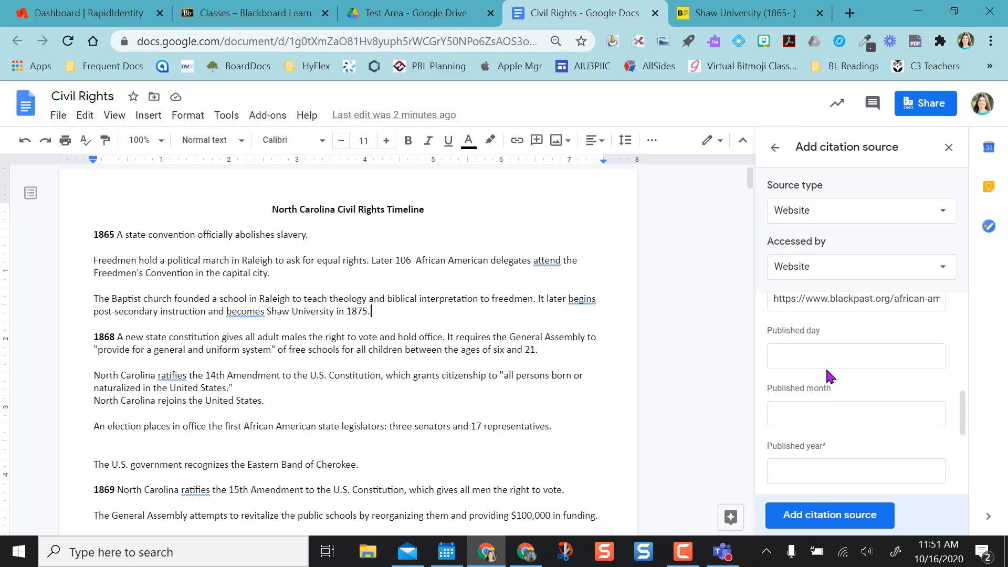
left_click(811, 353)
left_click(783, 10)
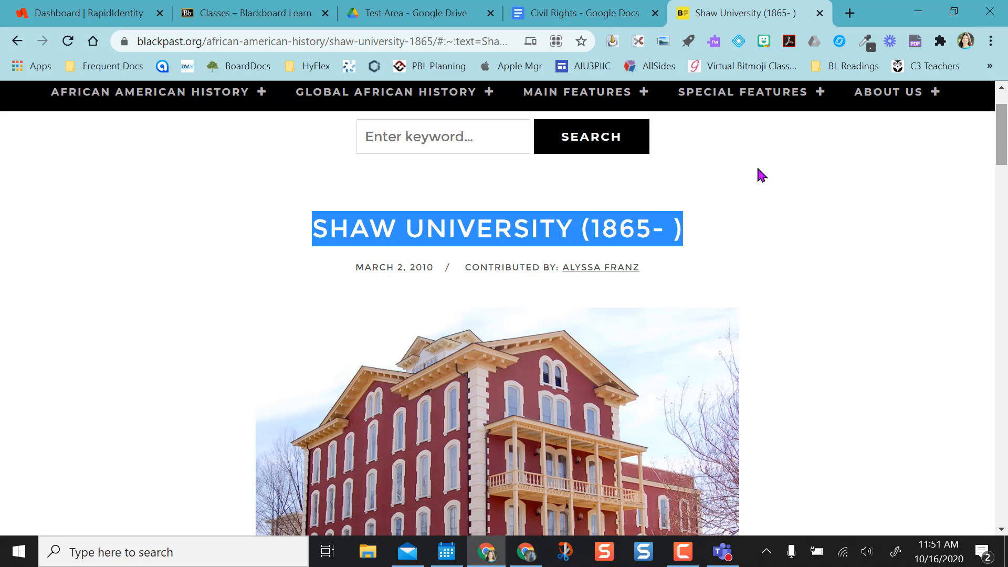
left_click(376, 266)
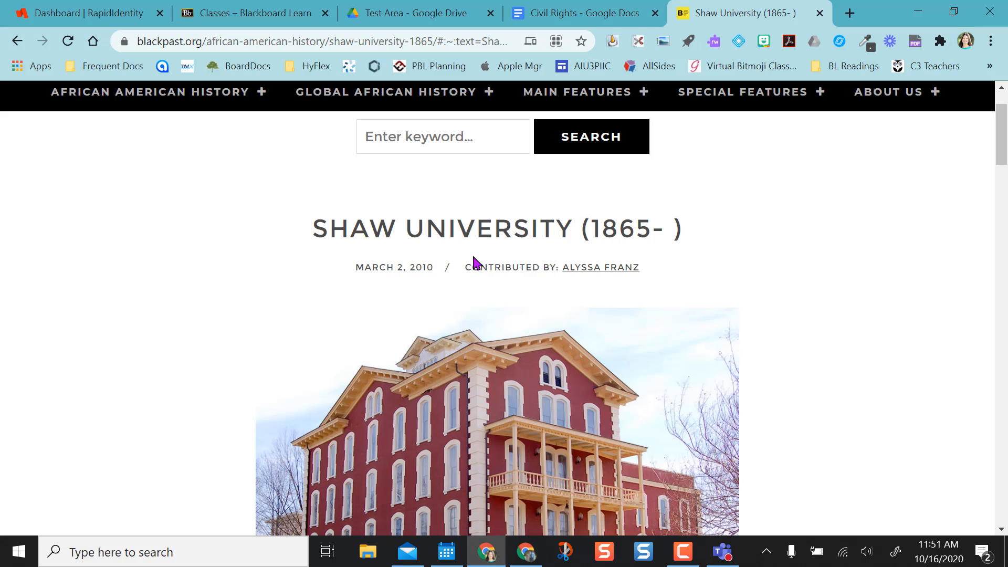
left_click(529, 12)
type("2")
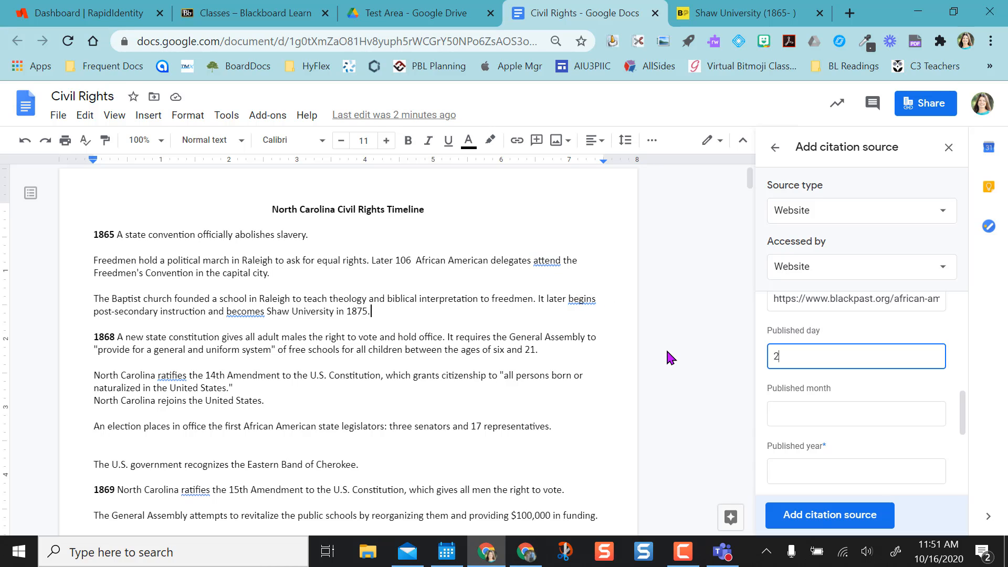
key("Tab")
type("March")
key("Tab")
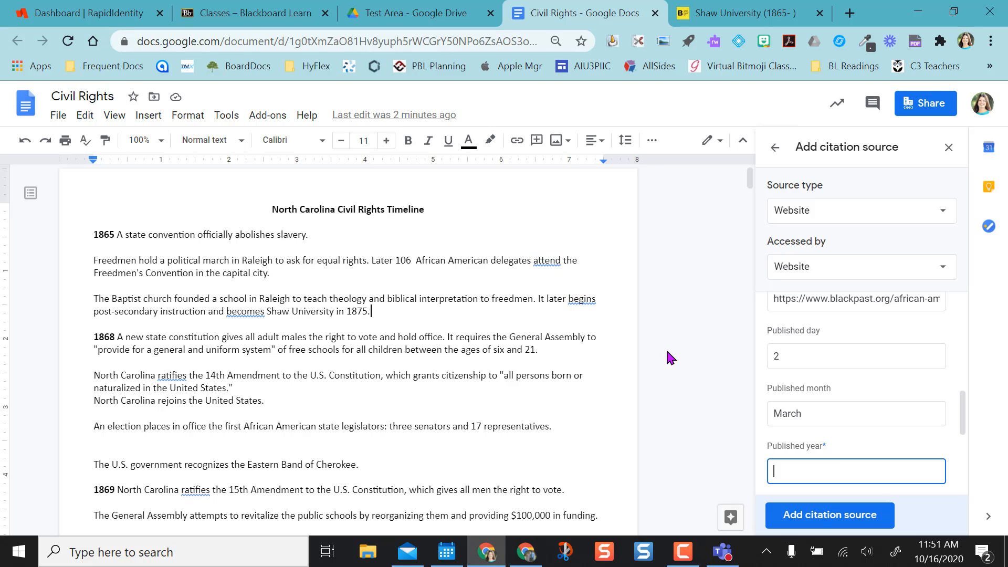
type("2010")
- Set the citation's accessed date to 16 October 2020 and add the citation source
left_click_drag(964, 410, 971, 451)
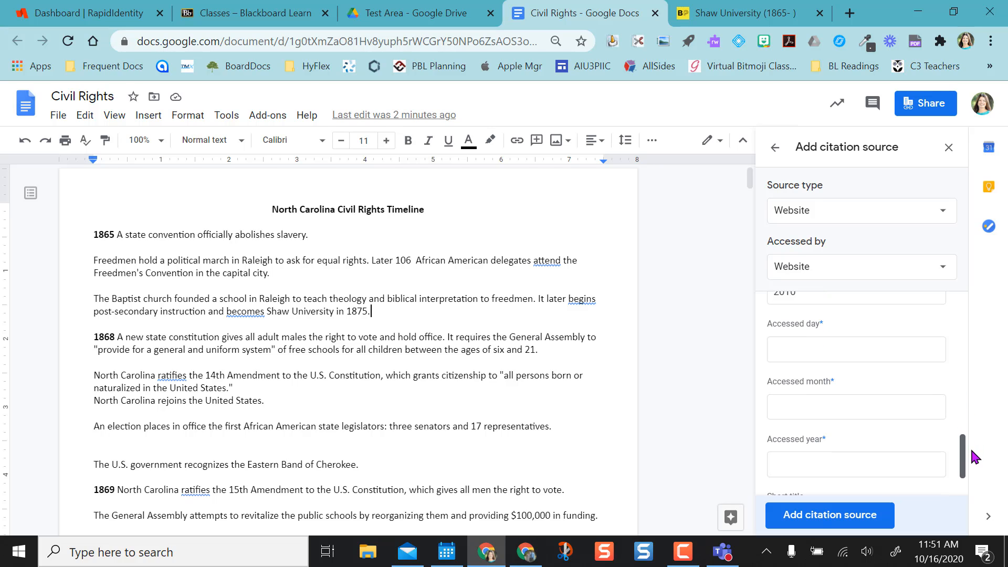
left_click(836, 353)
type("1")
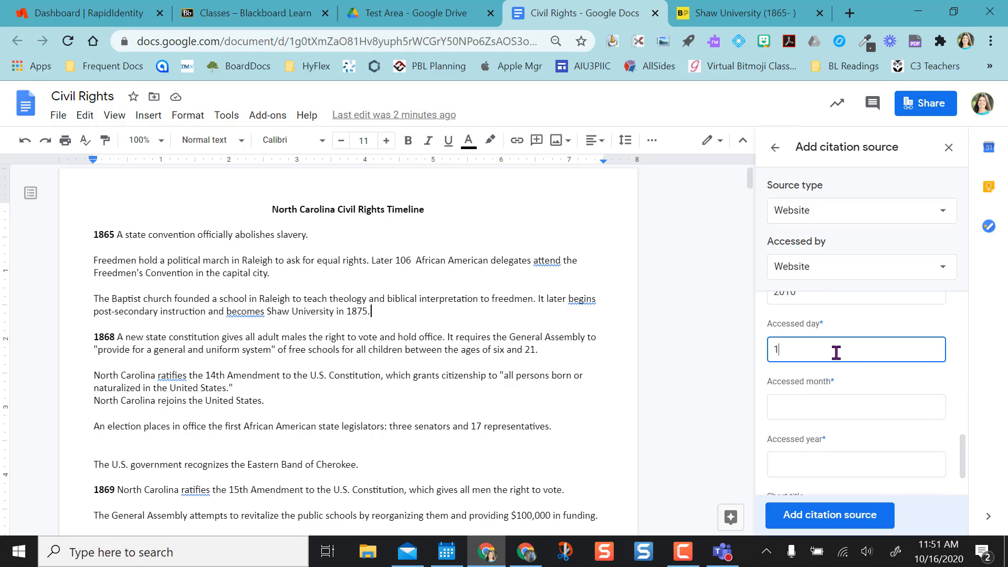
type("6")
key("Tab")
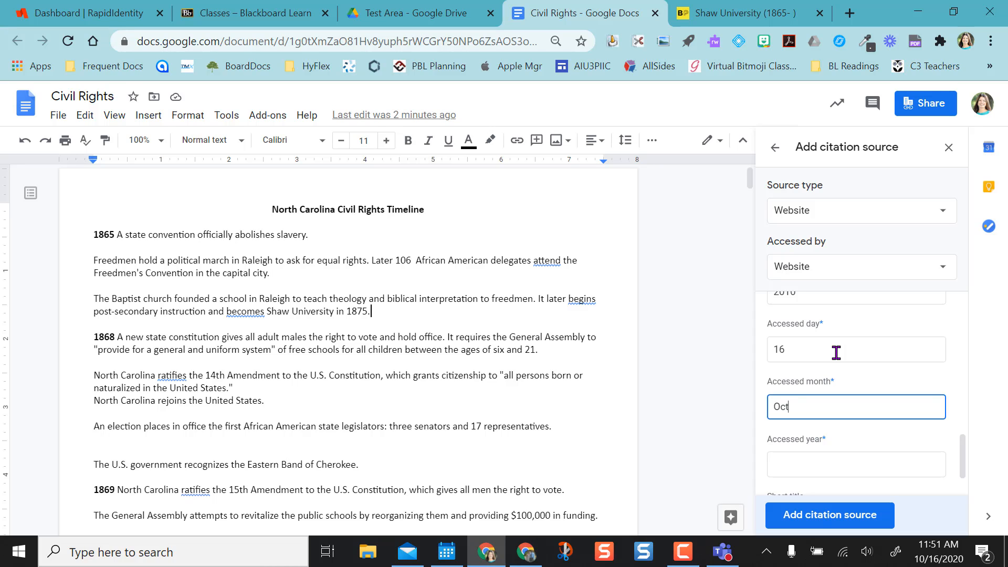
key("Tab")
type("2")
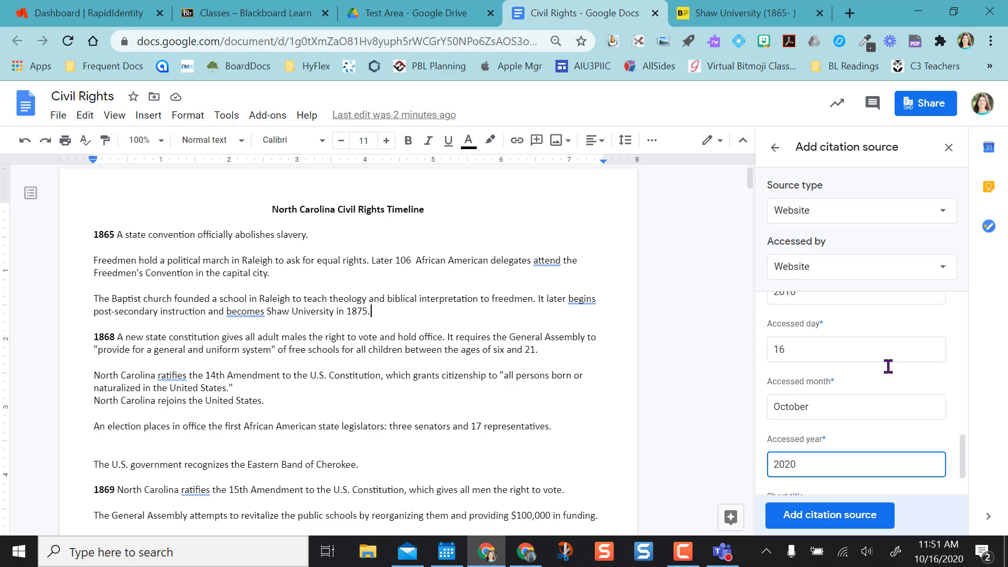
left_click_drag(970, 440, 965, 466)
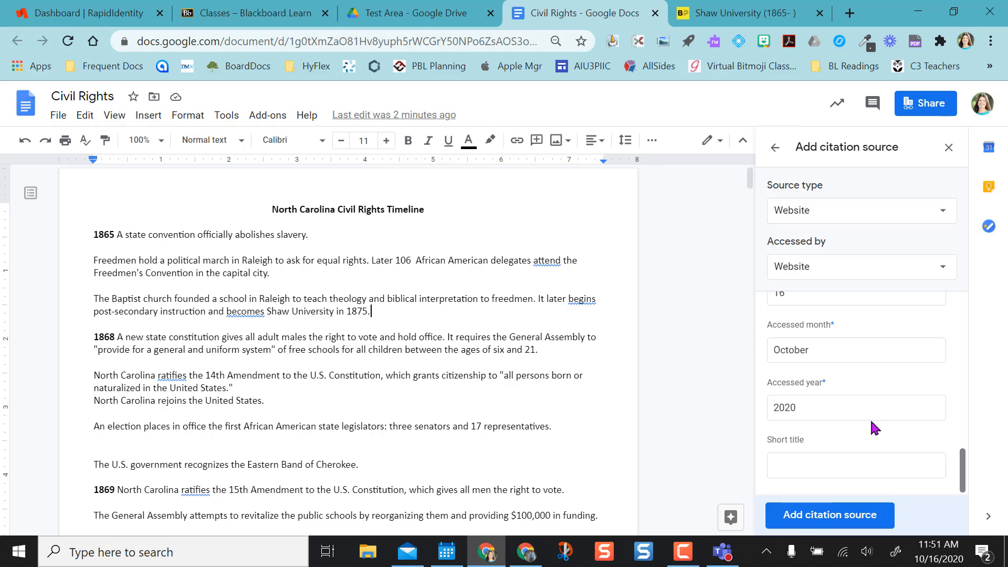
left_click(840, 519)
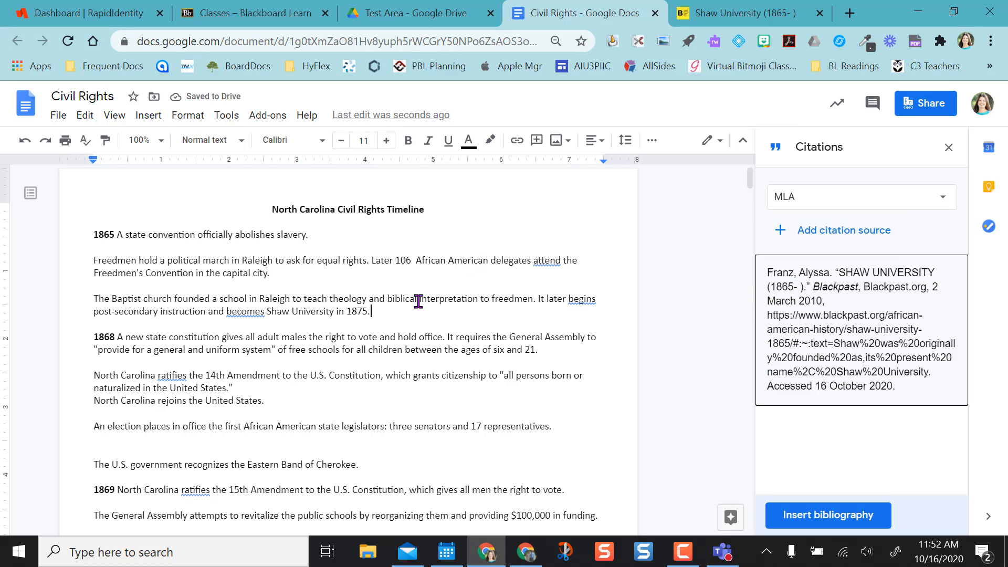
- Insert an in-text citation of the Shaw University source after "1875" in the Baptist church paragraph, before the period
left_click(371, 315)
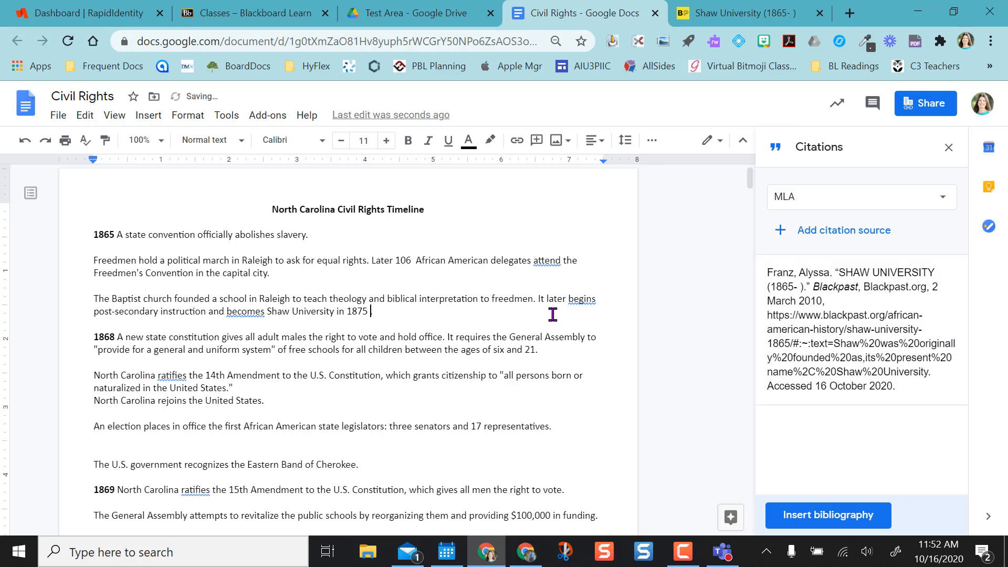
mouse_move(851, 315)
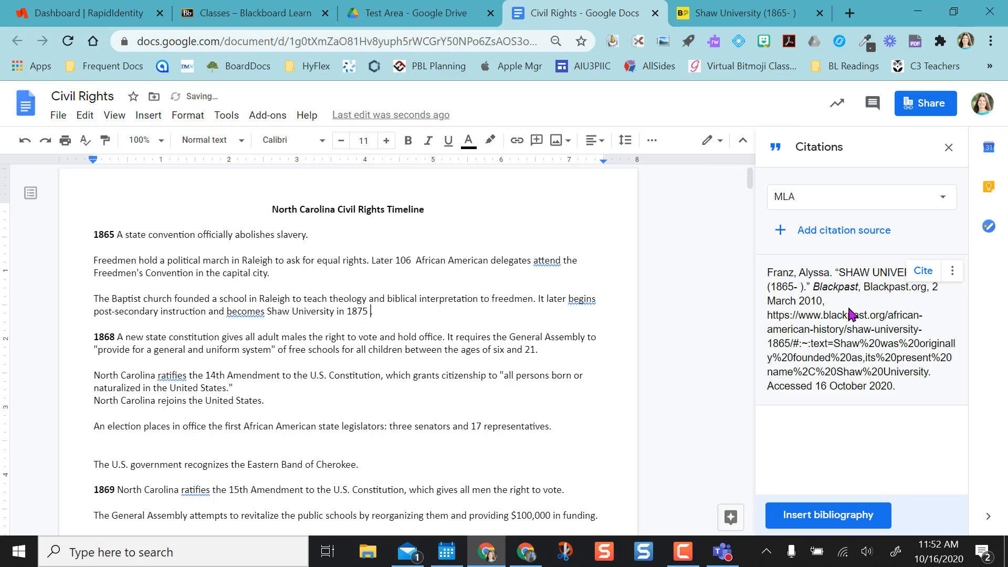
left_click(923, 273)
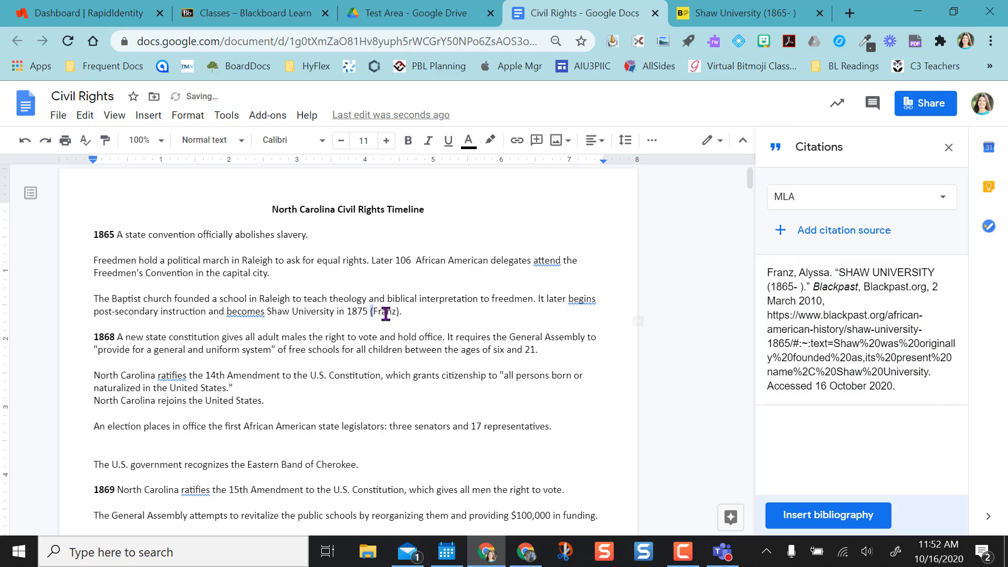
left_click_drag(385, 314, 408, 317)
left_click(446, 316)
- Insert the bibliography on the blank last page of the document
left_click_drag(752, 192, 751, 505)
left_click(400, 348)
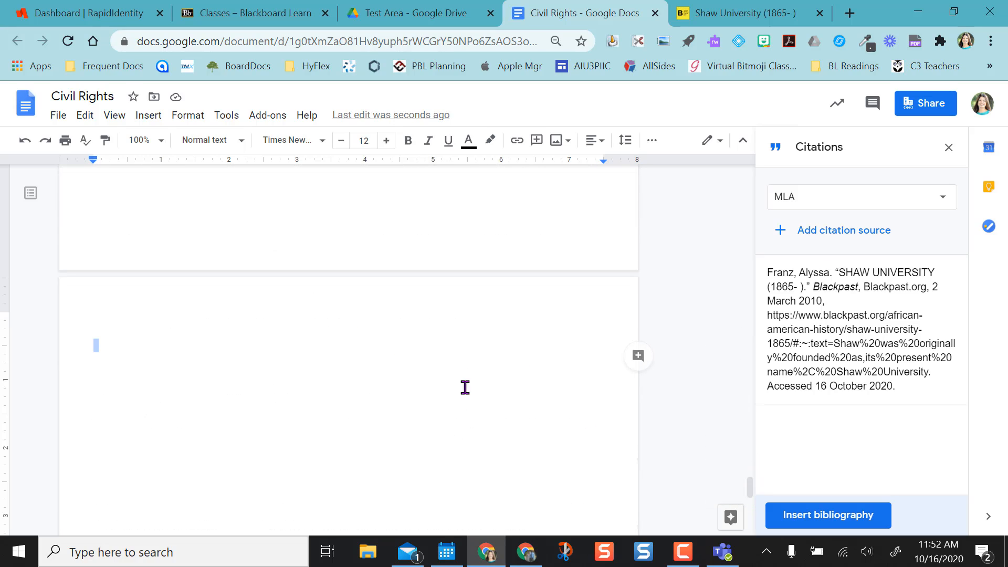
left_click(823, 520)
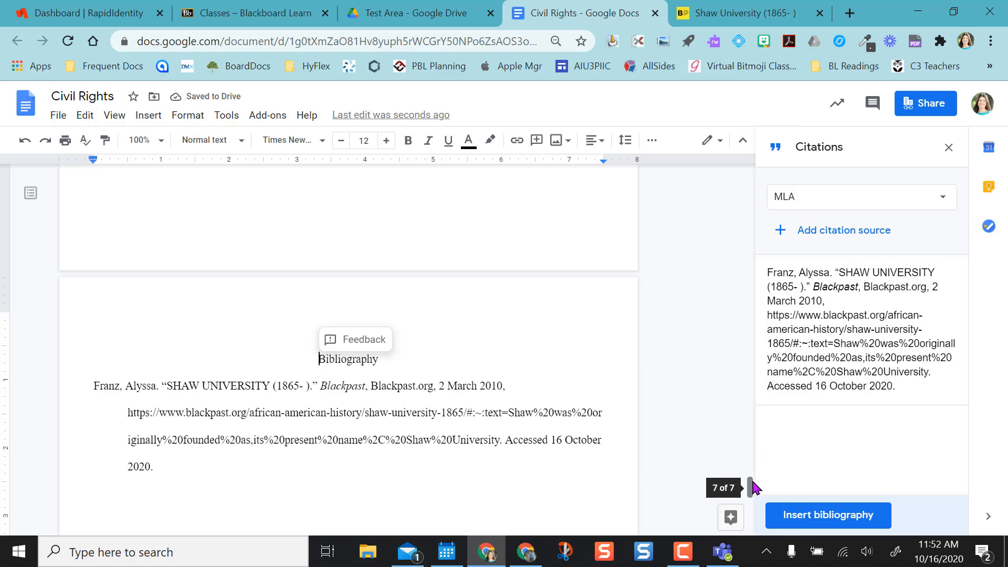
- Open the Shaw University citation source for editing, review its contributor details, and close the citations tool without changes
left_click_drag(751, 486, 751, 198)
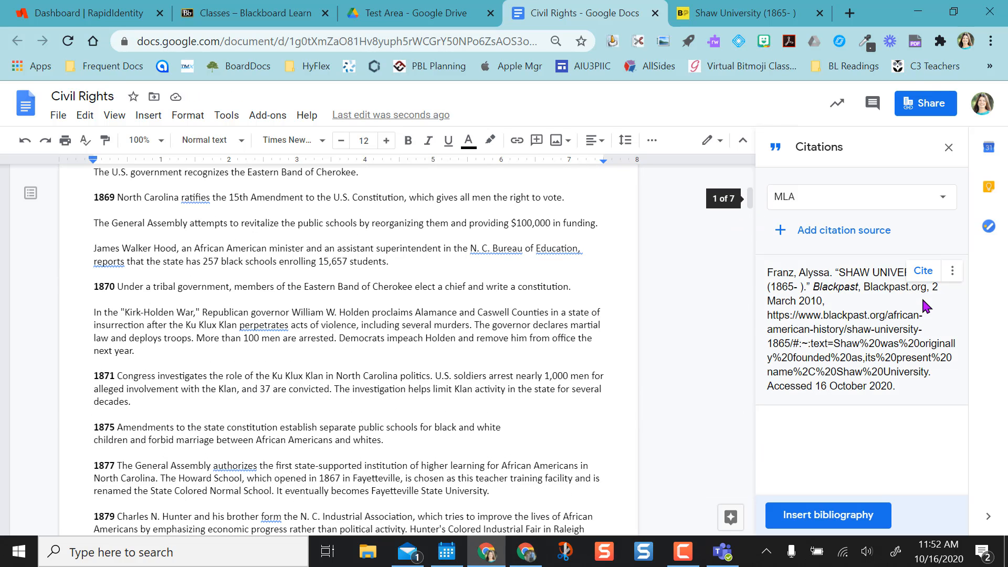
left_click(952, 271)
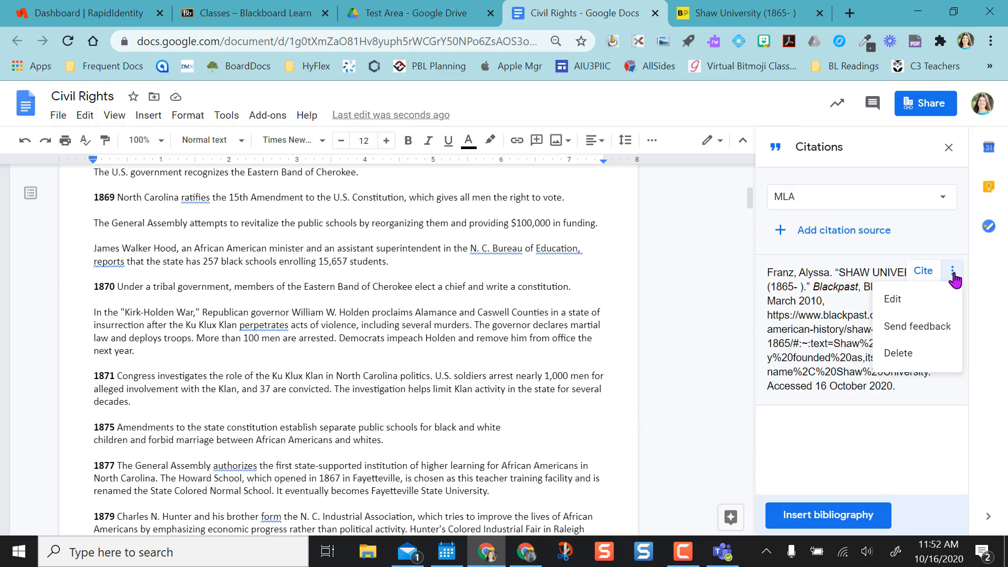
left_click(908, 307)
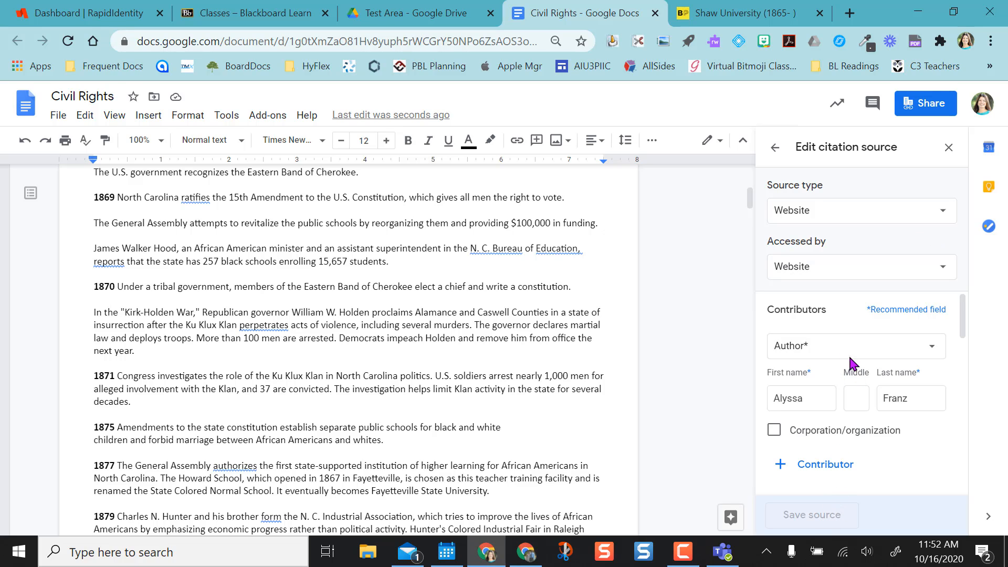
left_click(917, 348)
left_click(918, 350)
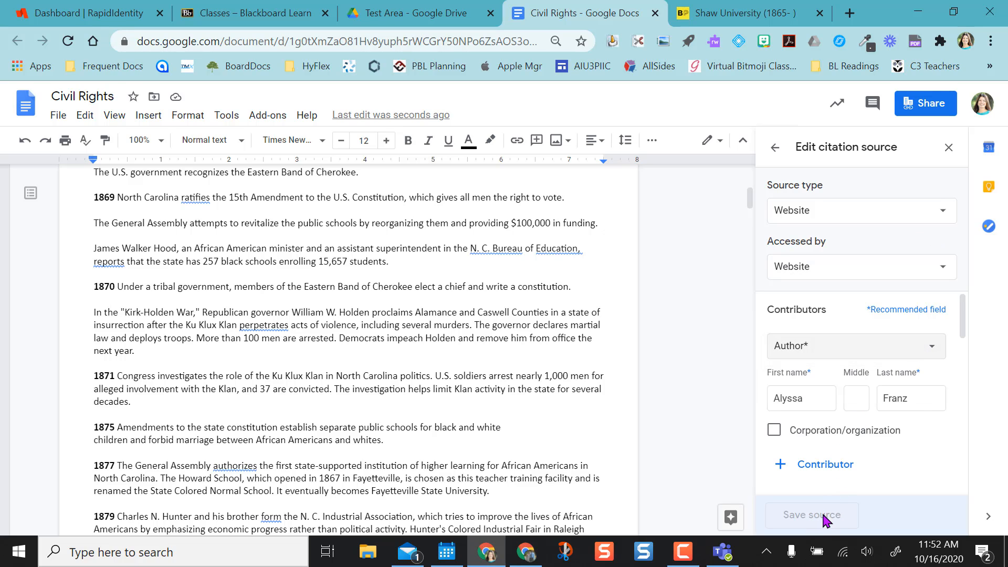
left_click(949, 147)
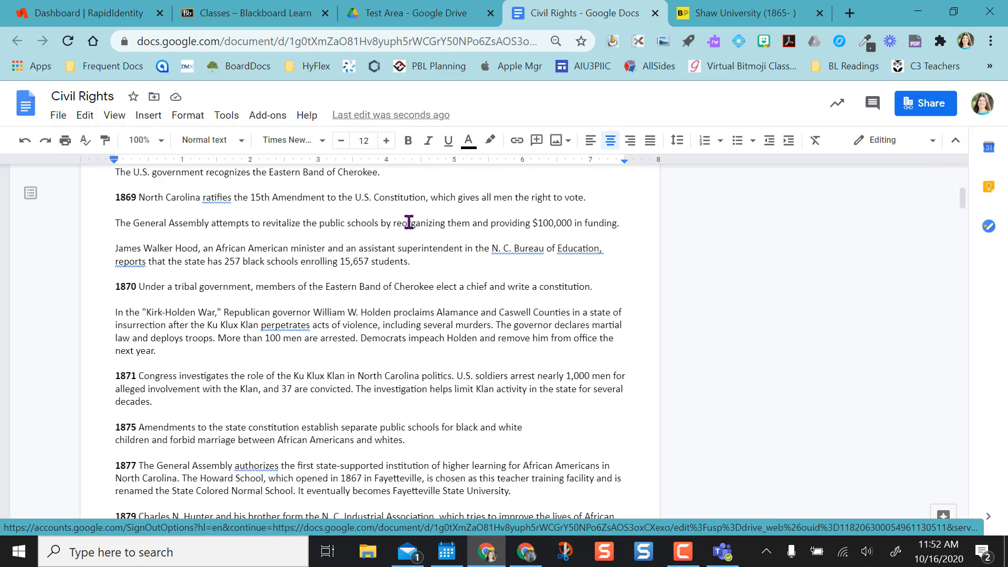
- Return to the beginning of the timeline and reopen the Citations tool
scroll(361, 282, "up", 6)
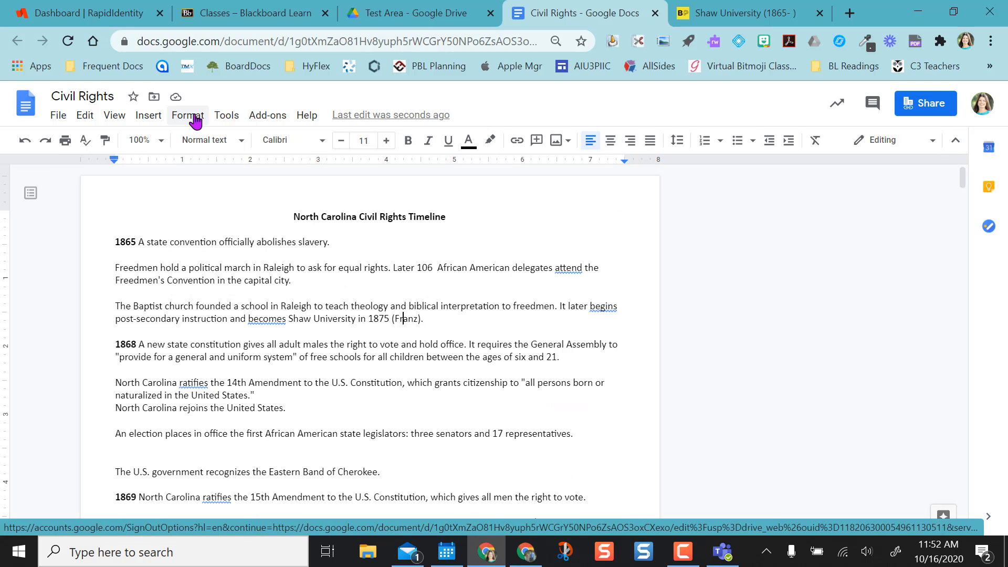
left_click(223, 120)
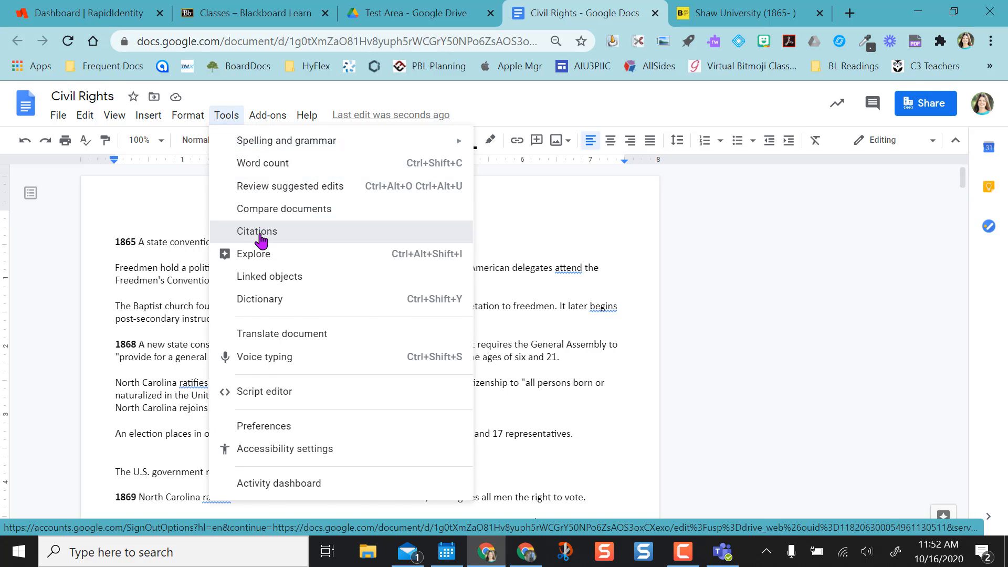
left_click(256, 167)
- Examine the actions available for the Shaw University citation source and the command that opens the Citations tool
mouse_move(813, 313)
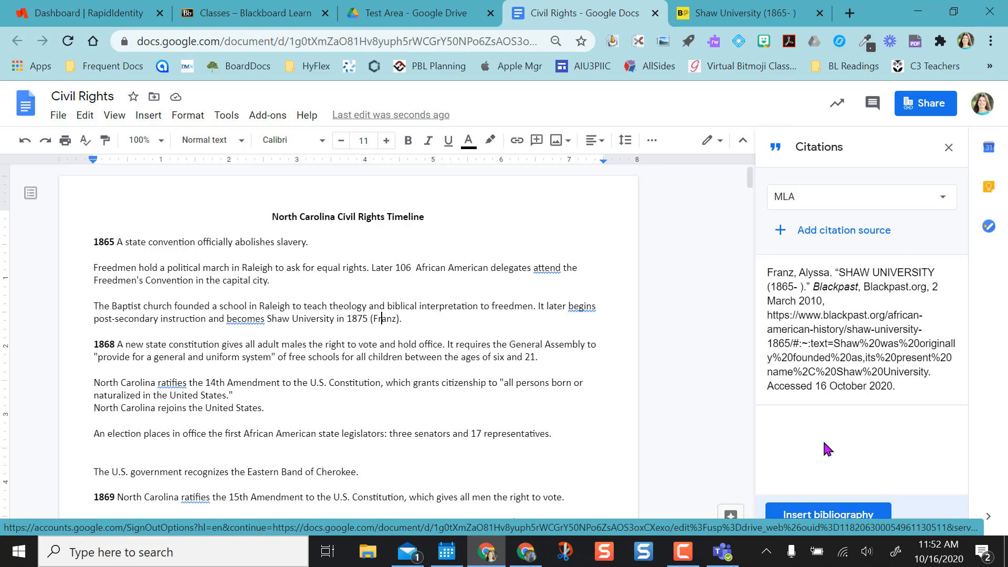
left_click(954, 271)
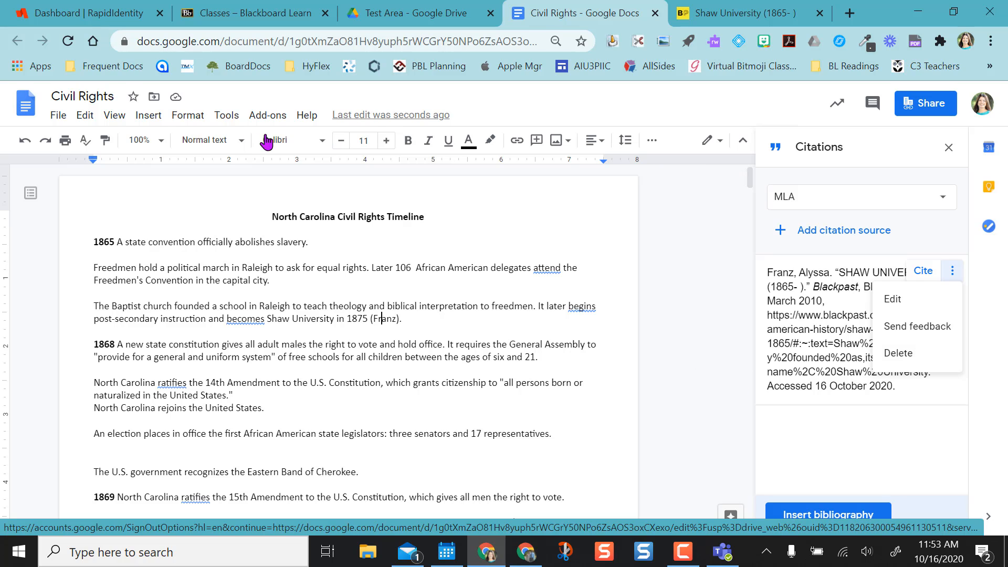
left_click(225, 116)
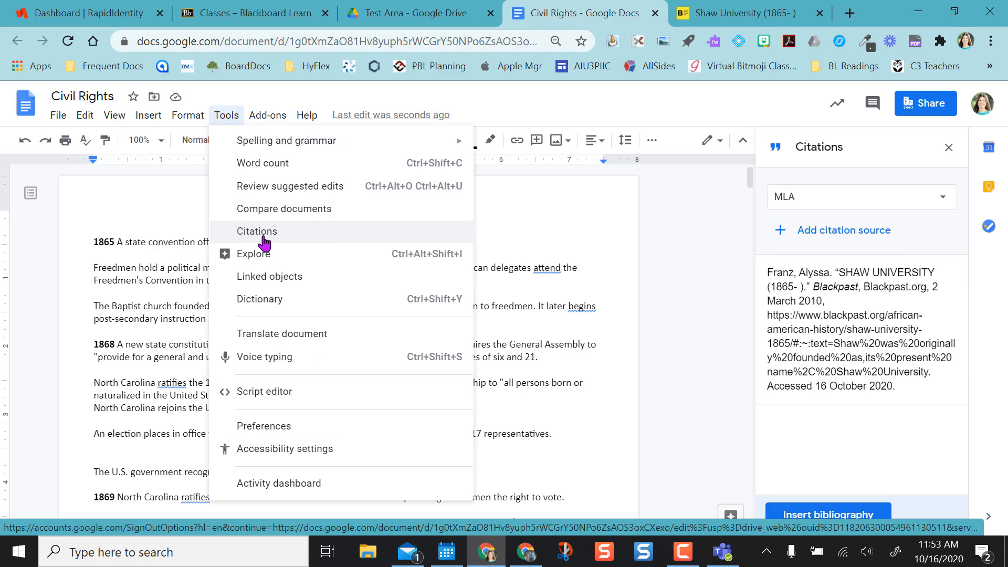